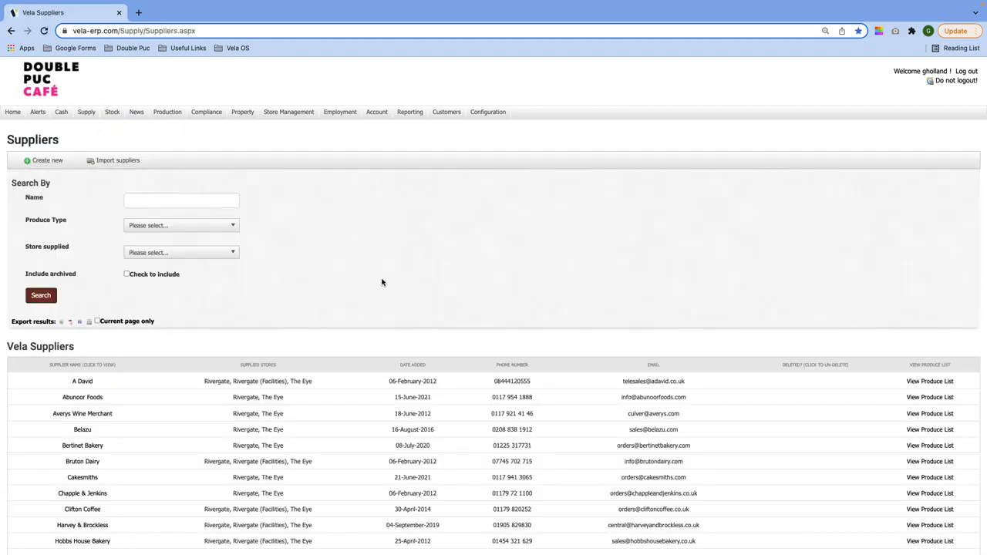
{"action": "scroll", "coordinate": [381, 283], "scroll_direction": "down", "scroll_amount": 4}
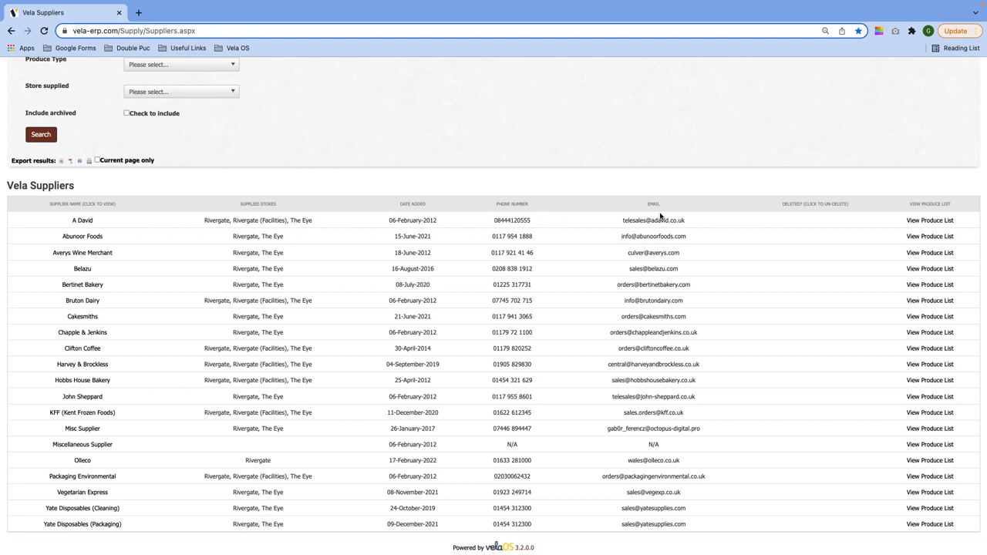
{"action": "scroll", "coordinate": [661, 216], "scroll_direction": "up", "scroll_amount": 2}
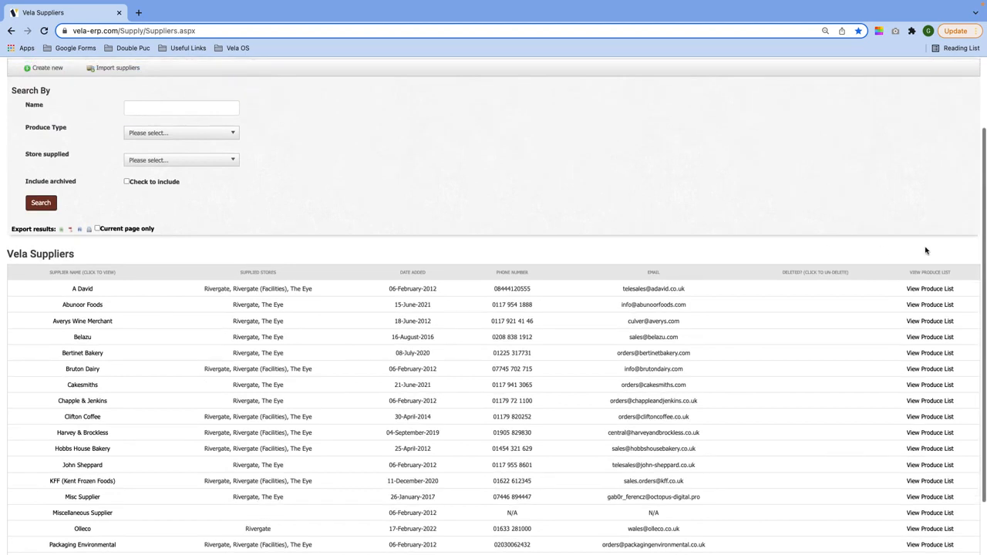
{"action": "left_click", "coordinate": [932, 292]}
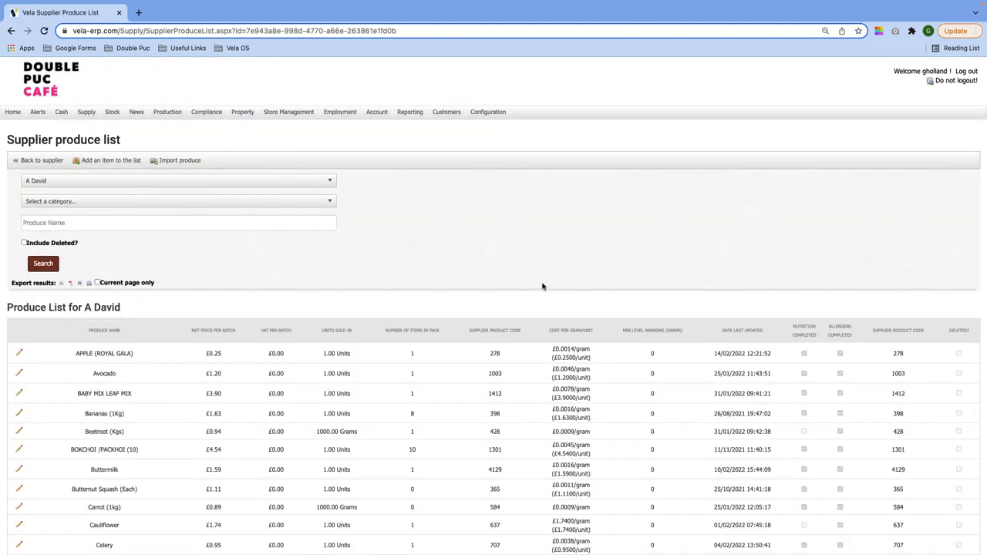
- Start a new supplier record and name the supplier Test Name
{"action": "mouse_move", "coordinate": [86, 112]}
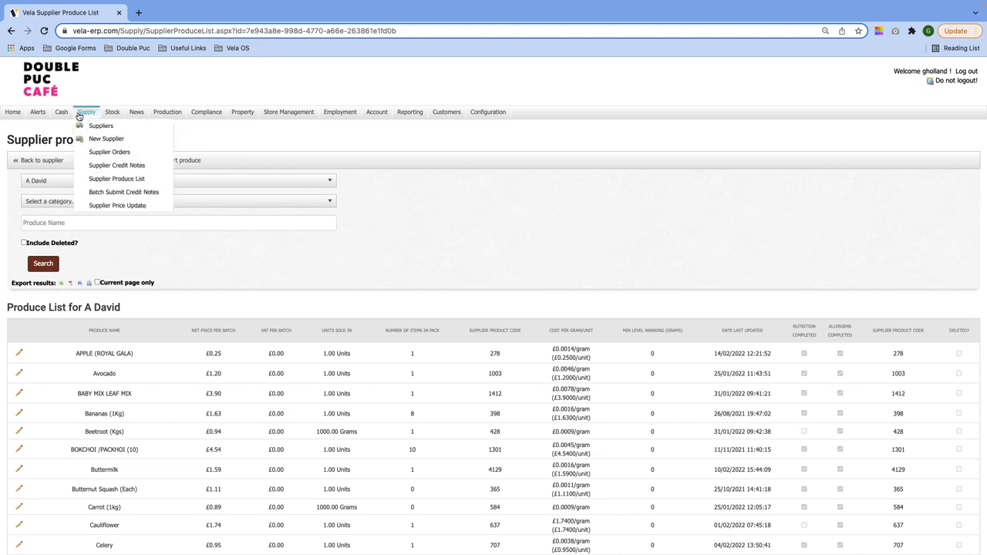
{"action": "left_click", "coordinate": [95, 137]}
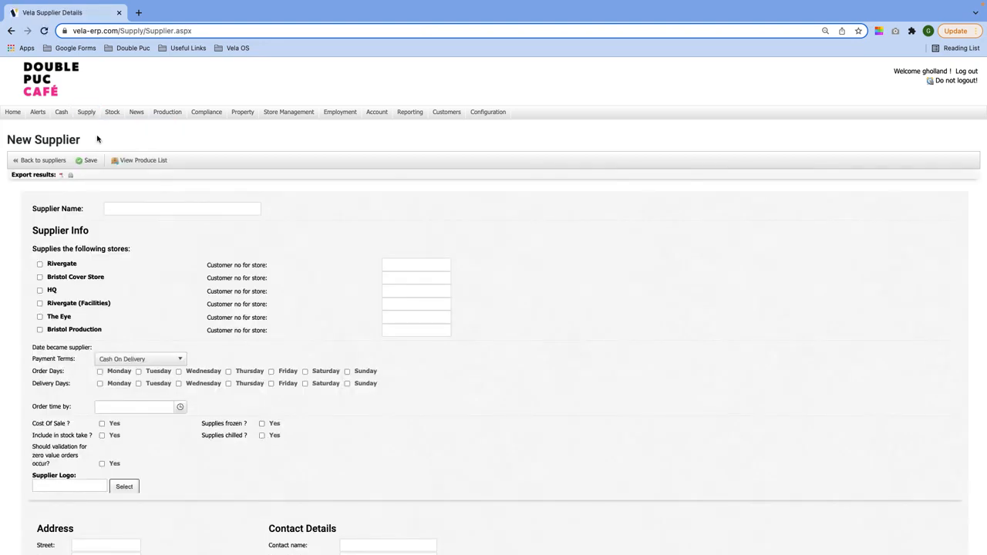
{"action": "left_click", "coordinate": [159, 204]}
{"action": "type", "text": "Test Name"}
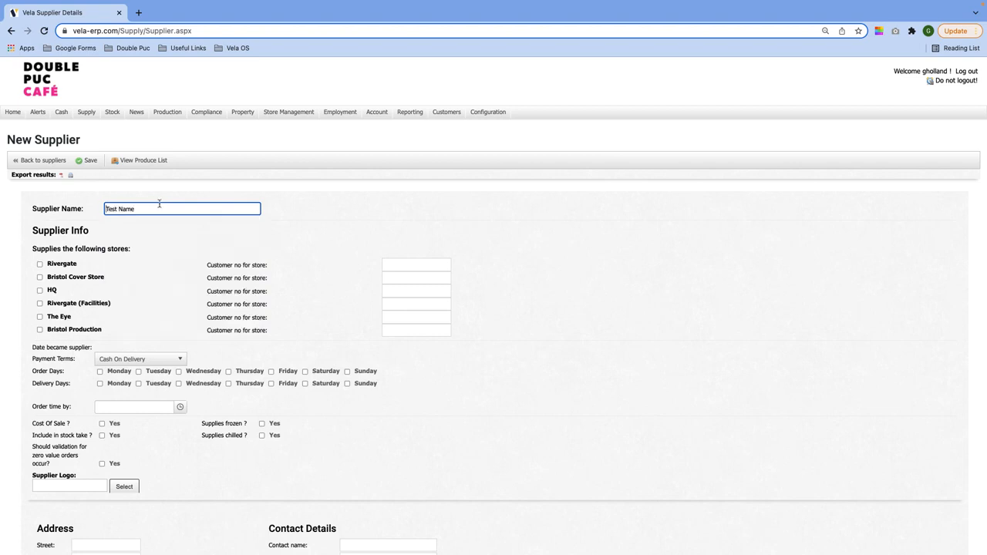
- Mark the supplier as supplying the Rivergate and The Eye stores, and enter the same customer number for both
{"action": "left_click", "coordinate": [40, 263]}
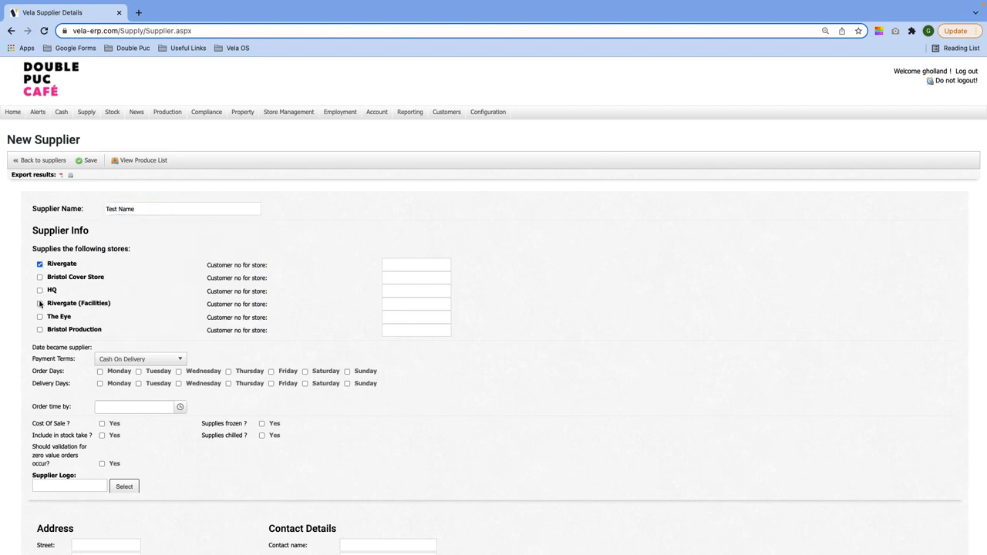
{"action": "left_click", "coordinate": [41, 290]}
{"action": "left_click", "coordinate": [40, 291]}
{"action": "left_click", "coordinate": [426, 263]}
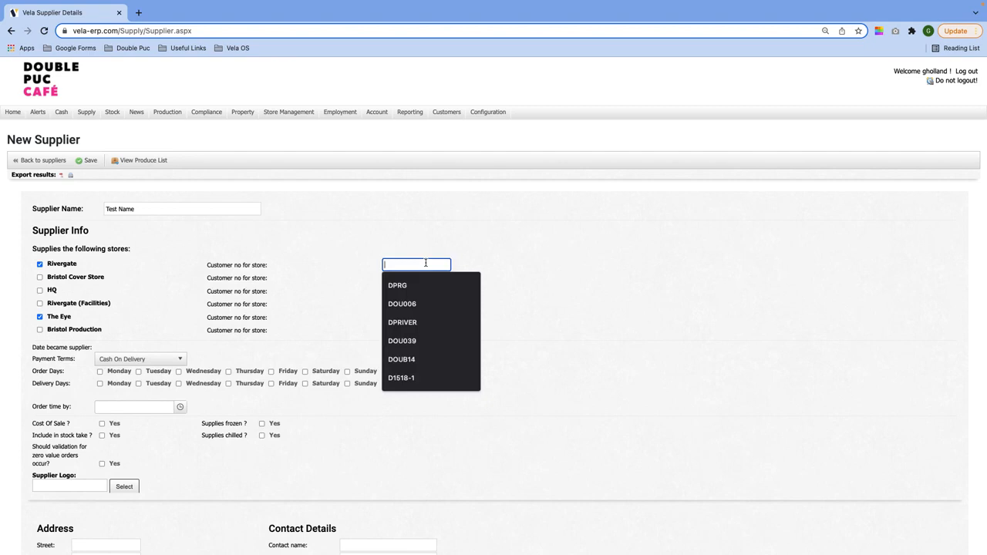
{"action": "type", "text": "Test"}
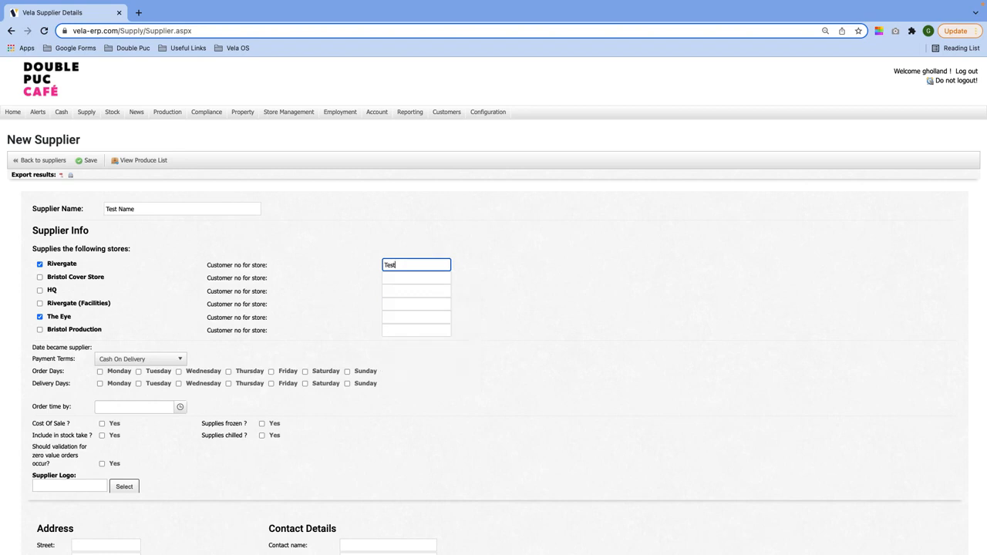
{"action": "type", "text": "id1"}
{"action": "key", "text": "super+a"}
{"action": "key", "text": "super+c"}
{"action": "left_click", "coordinate": [398, 318]}
{"action": "key", "text": "super+v"}
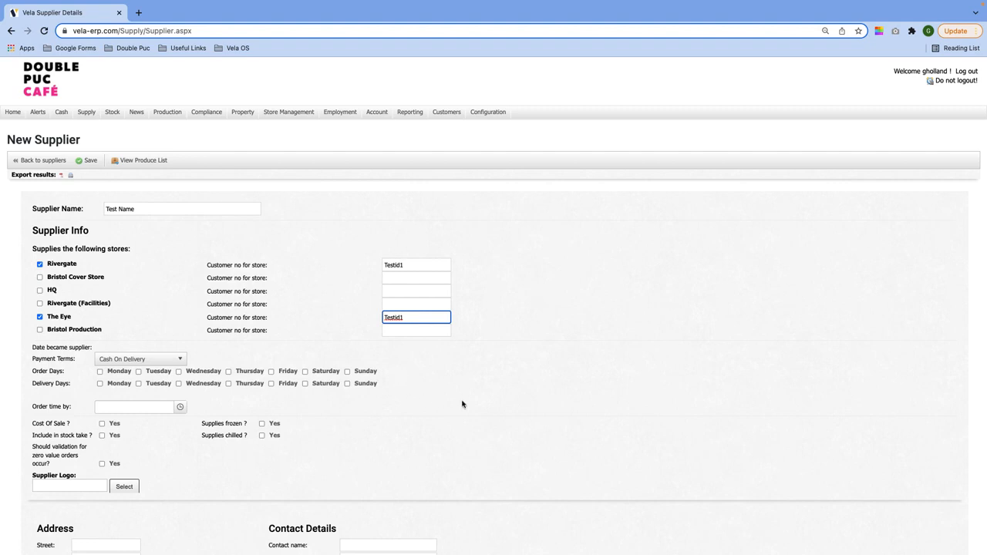
{"action": "left_click", "coordinate": [481, 404]}
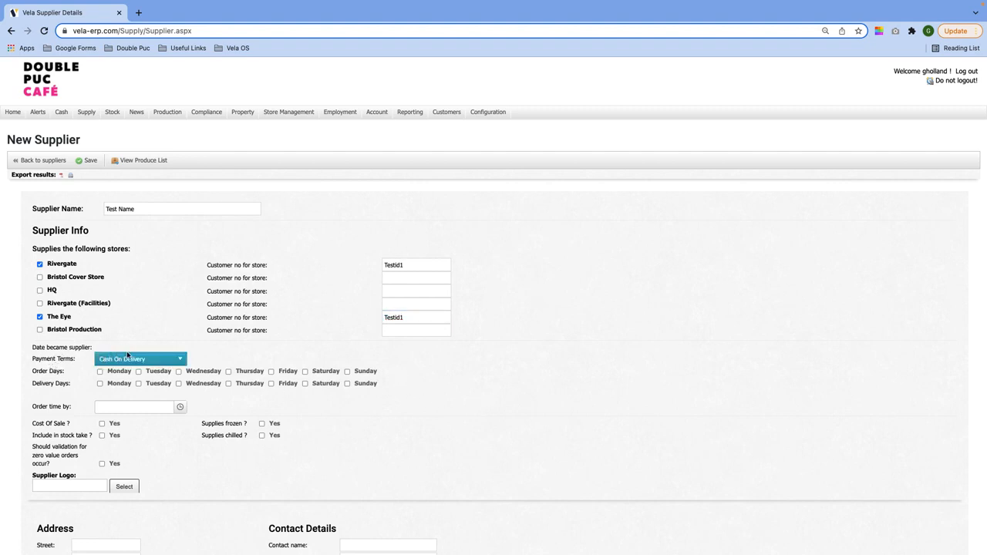
- Choose Cash On Delivery as the payment terms and mark Monday to Friday as order days
{"action": "left_click", "coordinate": [166, 357]}
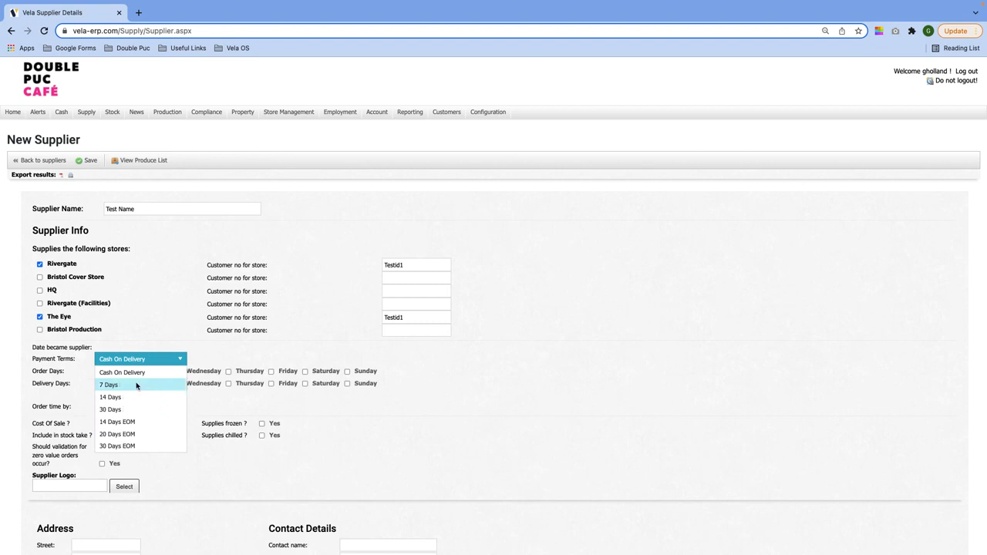
{"action": "left_click", "coordinate": [116, 372]}
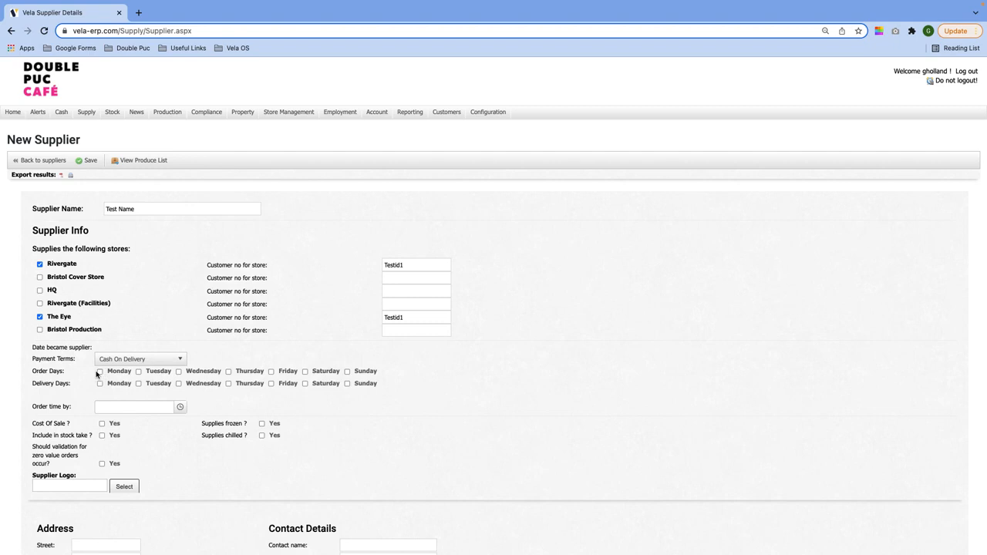
{"action": "left_click", "coordinate": [100, 373]}
{"action": "left_click", "coordinate": [138, 371]}
{"action": "left_click", "coordinate": [178, 372]}
{"action": "left_click", "coordinate": [228, 371]}
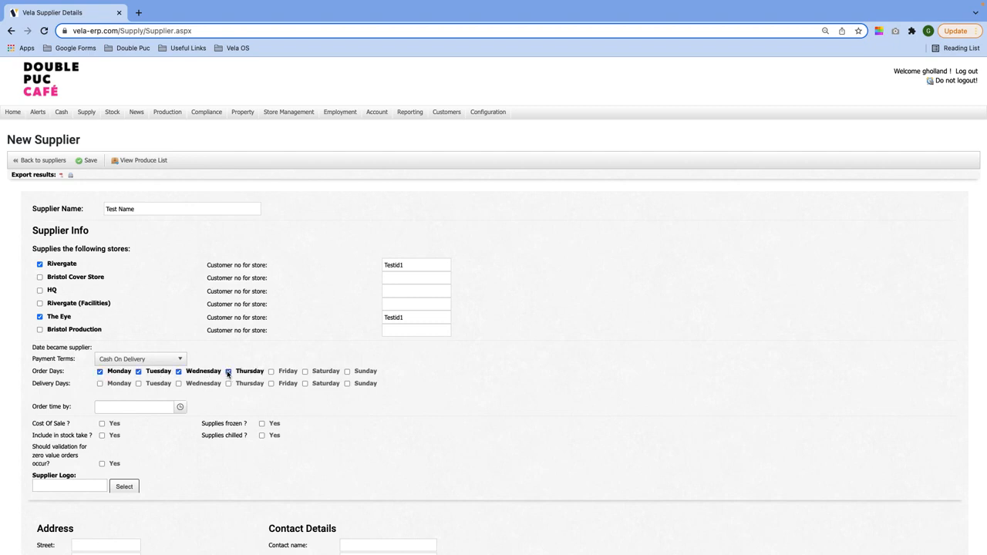
{"action": "left_click", "coordinate": [270, 371]}
- Set the delivery days to Tuesday through Friday and remove Friday from the order days
{"action": "left_click", "coordinate": [138, 383]}
{"action": "left_click", "coordinate": [178, 383]}
{"action": "left_click", "coordinate": [229, 383]}
{"action": "left_click", "coordinate": [271, 372]}
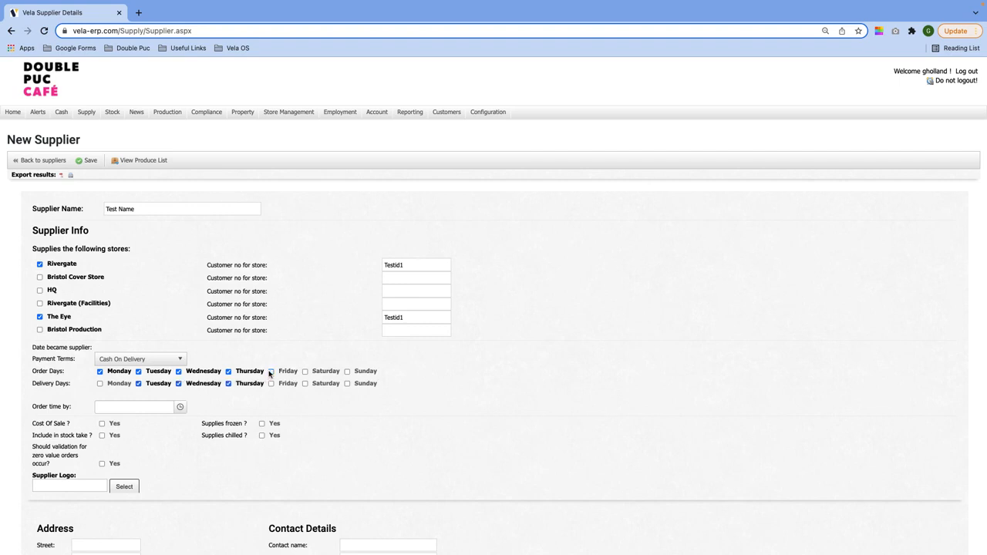
{"action": "left_click", "coordinate": [270, 384]}
- Set the order time to 12:00 and enable cost of sale, stock take inclusion, and frozen and chilled supplies
{"action": "left_click", "coordinate": [180, 407]}
{"action": "left_click", "coordinate": [116, 345]}
{"action": "scroll", "coordinate": [189, 448], "scroll_direction": "down", "scroll_amount": 2}
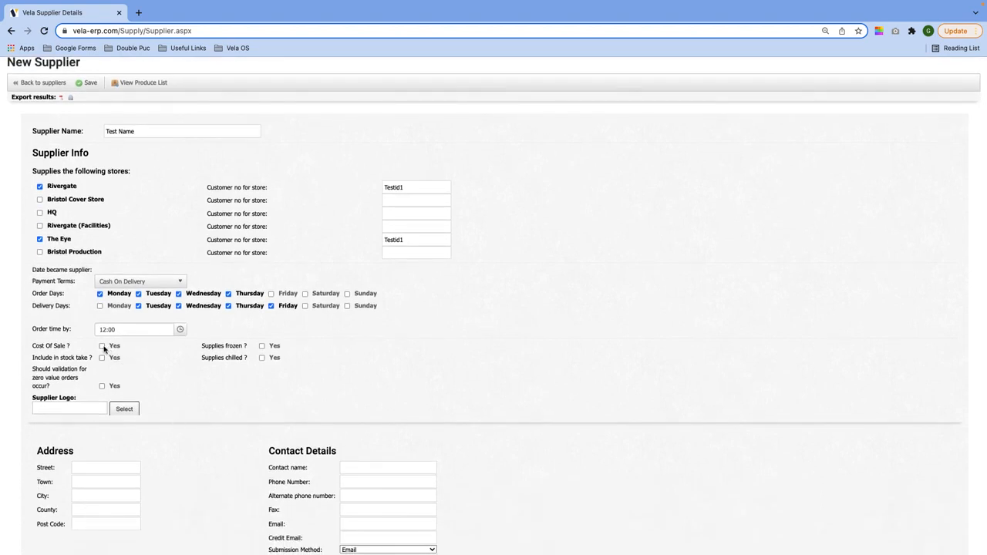
{"action": "left_click", "coordinate": [102, 346]}
{"action": "left_click", "coordinate": [102, 359]}
- Examine the contact details section, including its email field and the available order submission methods
{"action": "scroll", "coordinate": [295, 399], "scroll_direction": "down", "scroll_amount": 2}
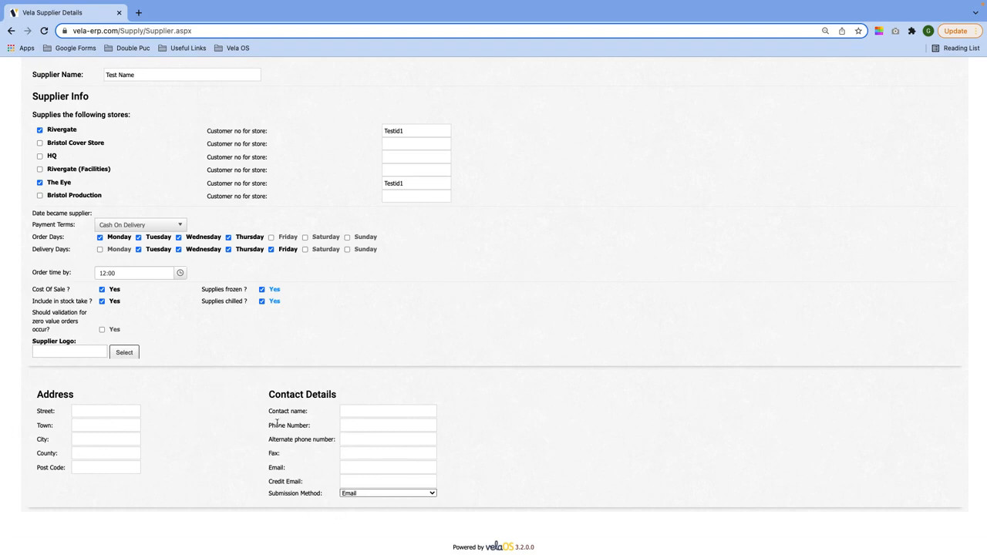
{"action": "left_click", "coordinate": [374, 466]}
{"action": "left_click", "coordinate": [577, 469]}
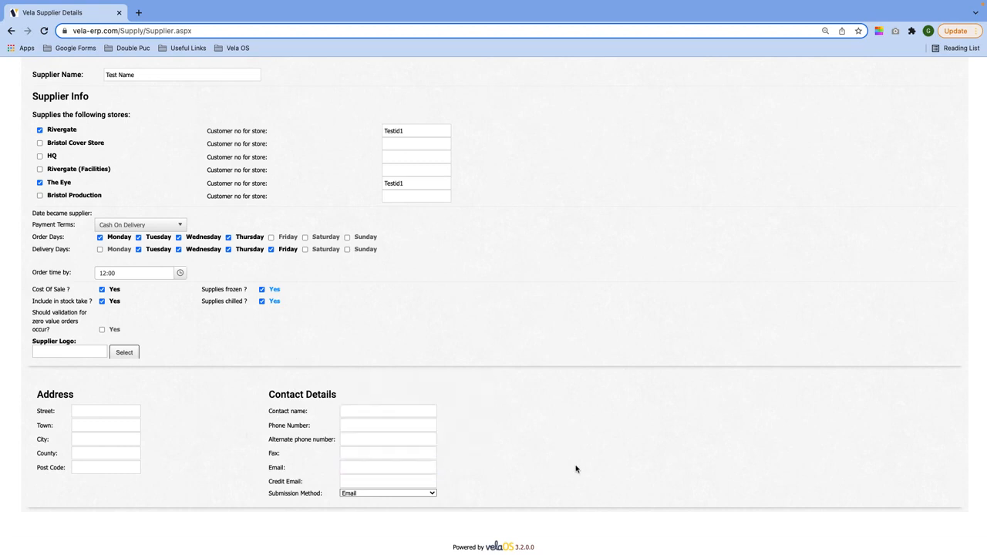
{"action": "left_click", "coordinate": [403, 494]}
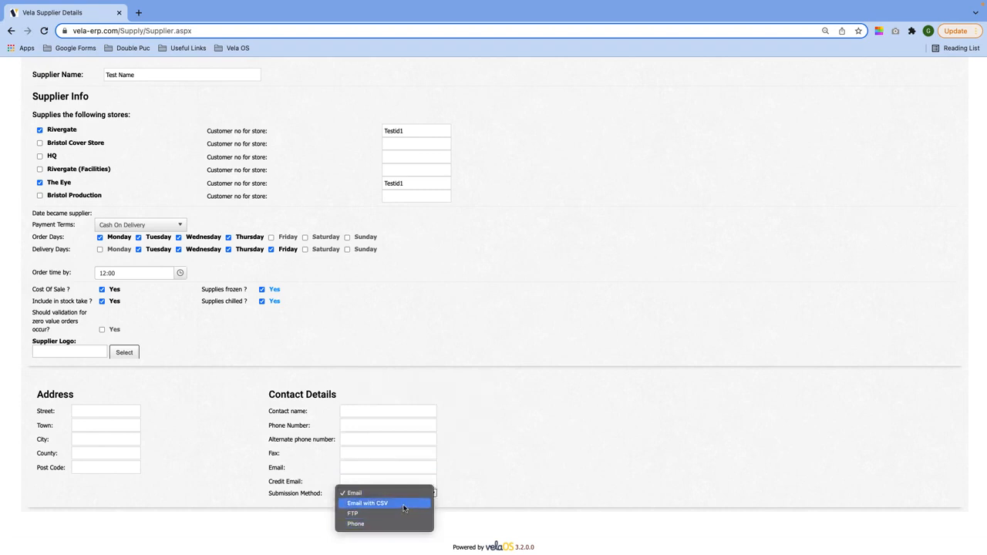
{"action": "left_click", "coordinate": [600, 442]}
- Open the supplier orders and search for those submitted between 14/02/2022 and 18/02/2022
{"action": "scroll", "coordinate": [601, 442], "scroll_direction": "up", "scroll_amount": 3}
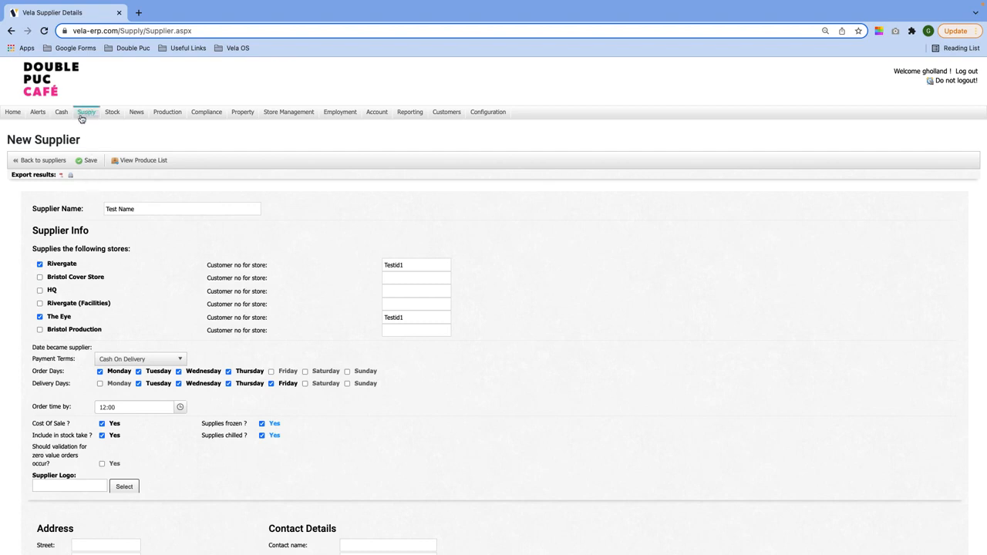
{"action": "mouse_move", "coordinate": [82, 116]}
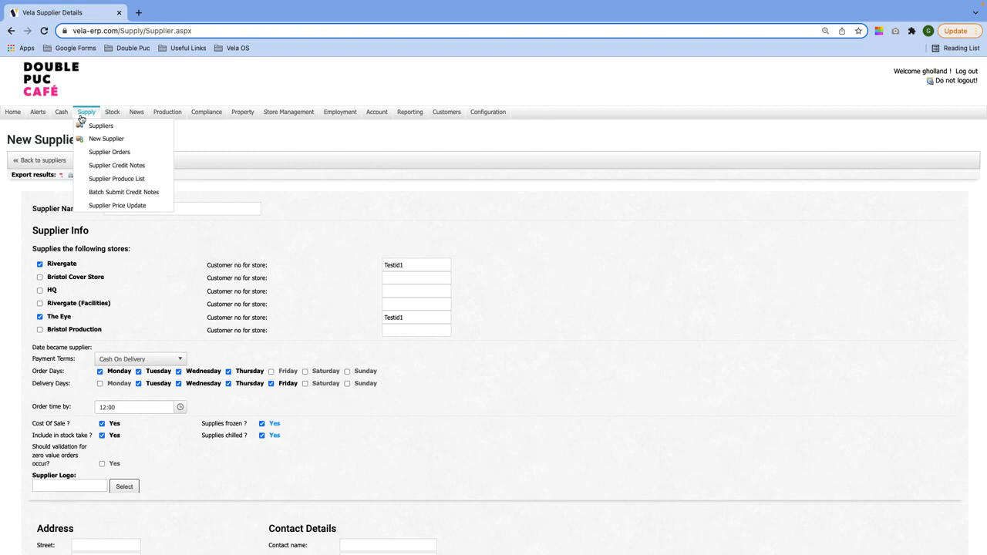
{"action": "left_click", "coordinate": [97, 156]}
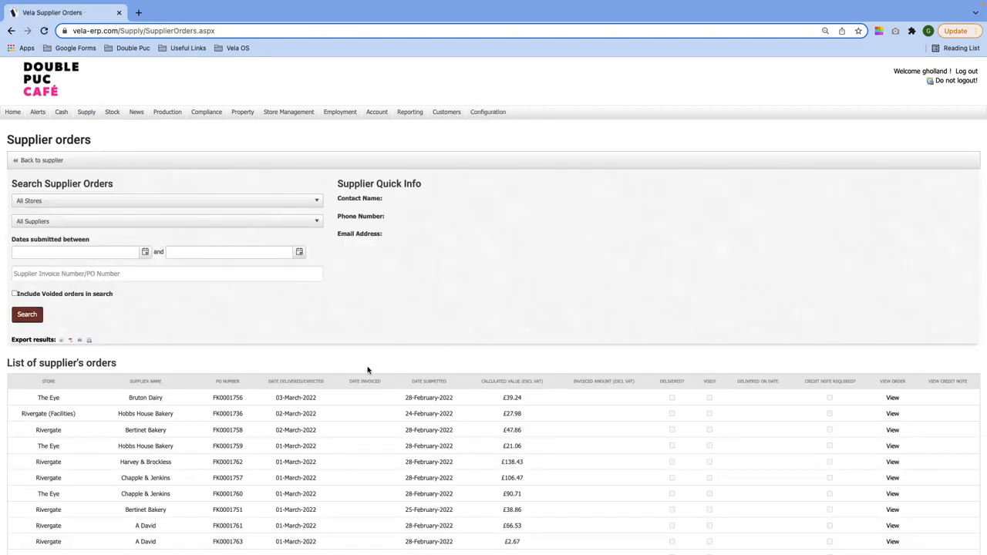
{"action": "left_click", "coordinate": [144, 251]}
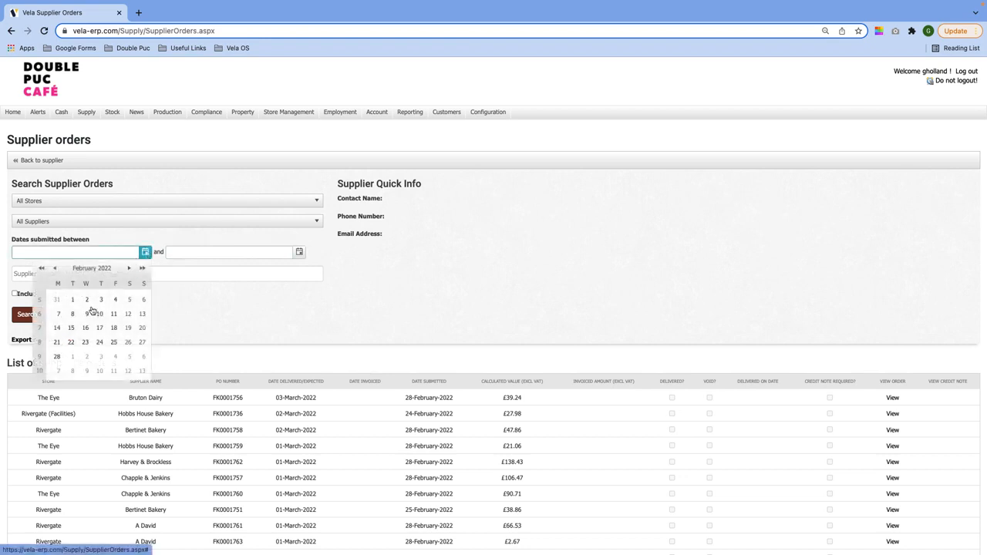
{"action": "left_click", "coordinate": [55, 328]}
{"action": "left_click", "coordinate": [299, 251]}
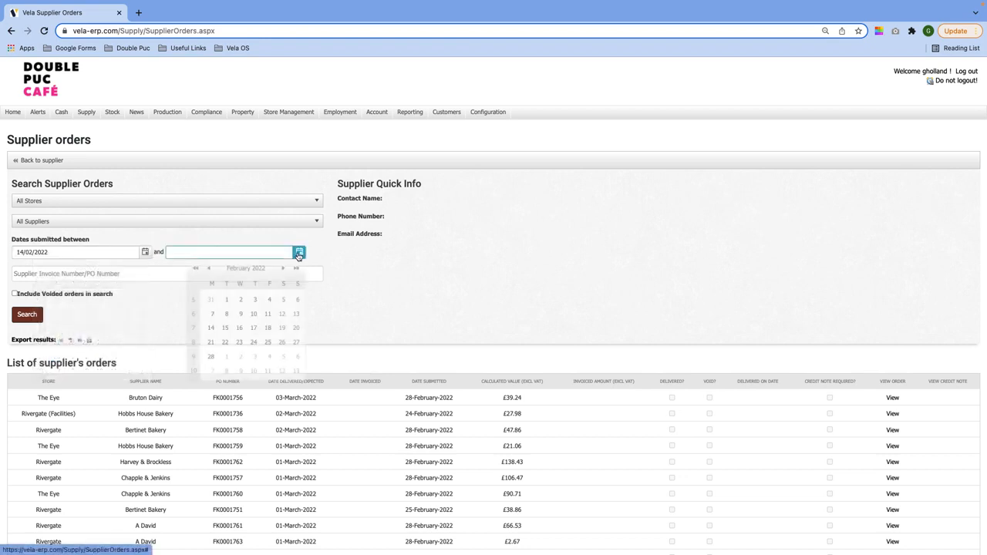
{"action": "left_click", "coordinate": [266, 327]}
{"action": "left_click", "coordinate": [29, 316]}
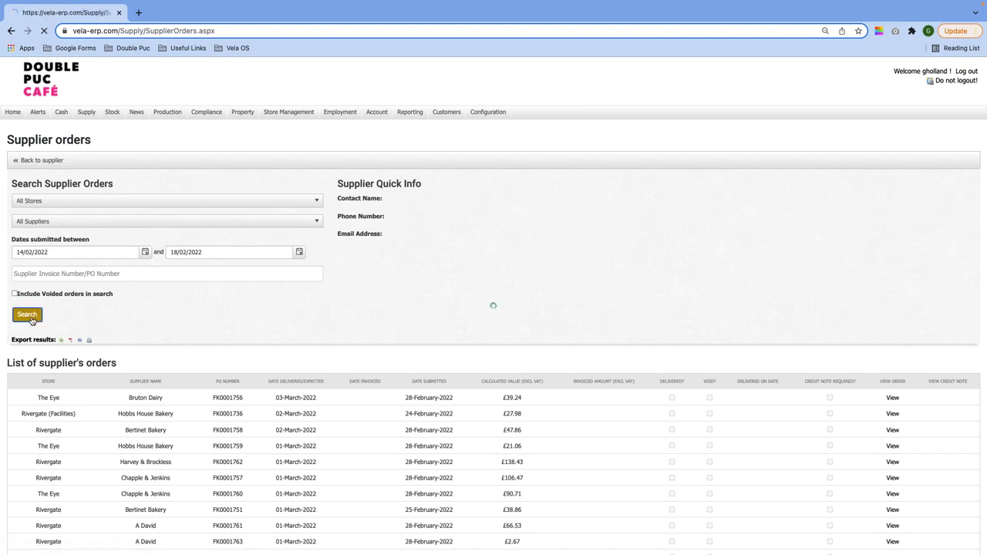
{"action": "left_click", "coordinate": [47, 200]}
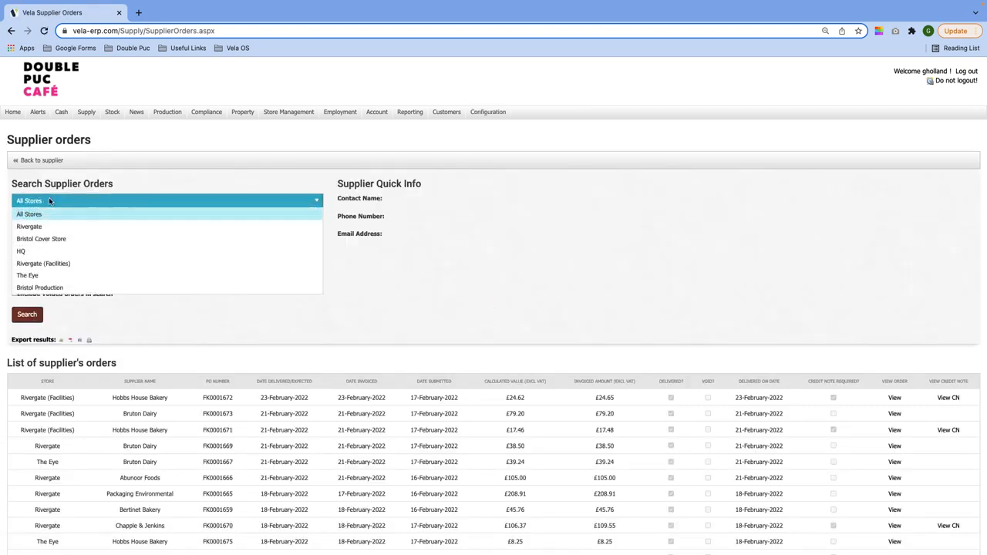
{"action": "left_click", "coordinate": [43, 221]}
{"action": "left_click", "coordinate": [27, 316]}
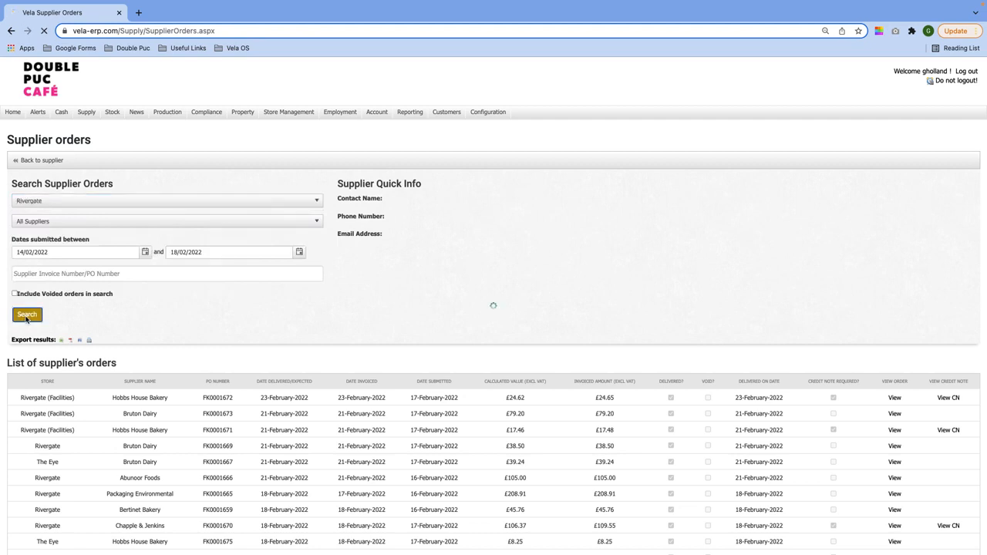
{"action": "left_click", "coordinate": [58, 221]}
{"action": "left_click", "coordinate": [47, 248]}
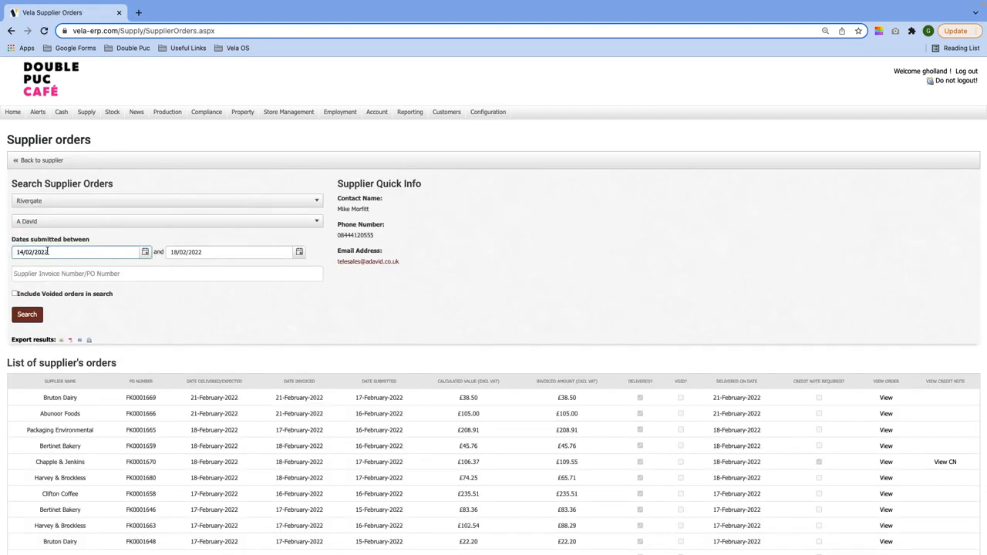
{"action": "left_click", "coordinate": [27, 315]}
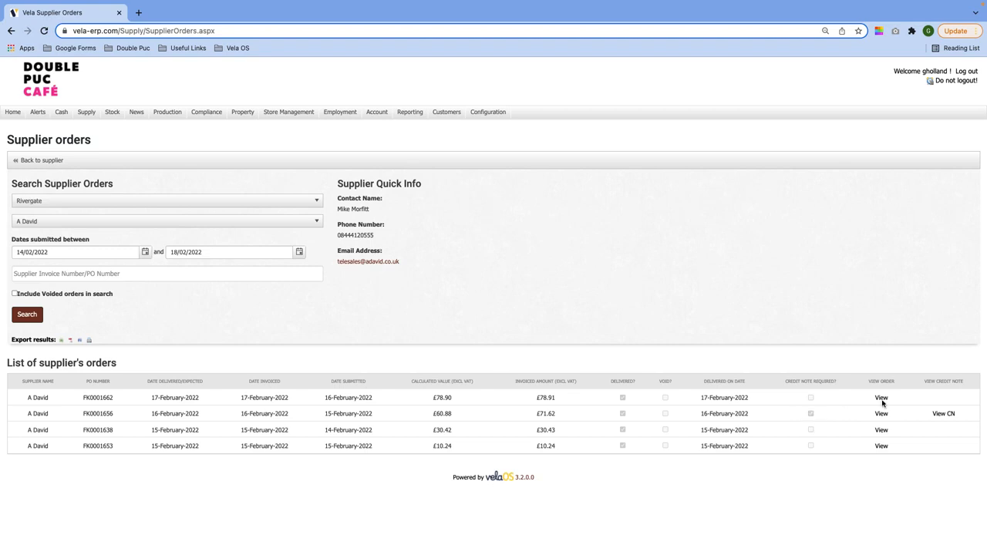
{"action": "left_click", "coordinate": [942, 415]}
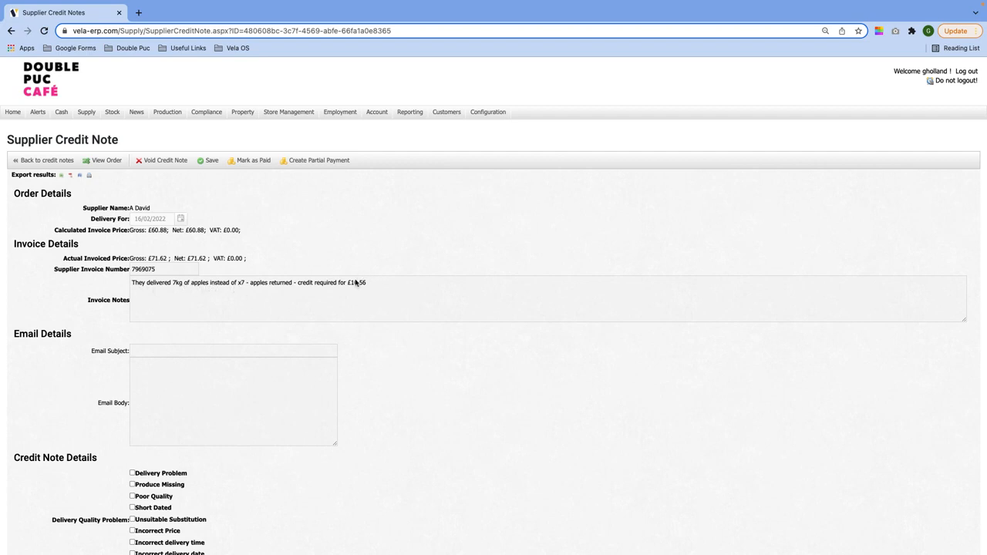
{"action": "left_click", "coordinate": [87, 116]}
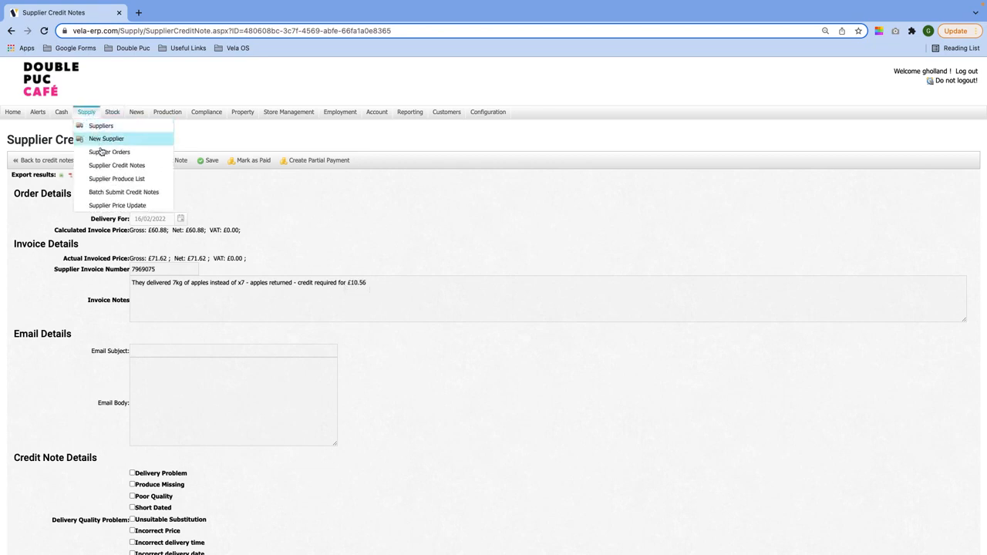
{"action": "left_click", "coordinate": [108, 166]}
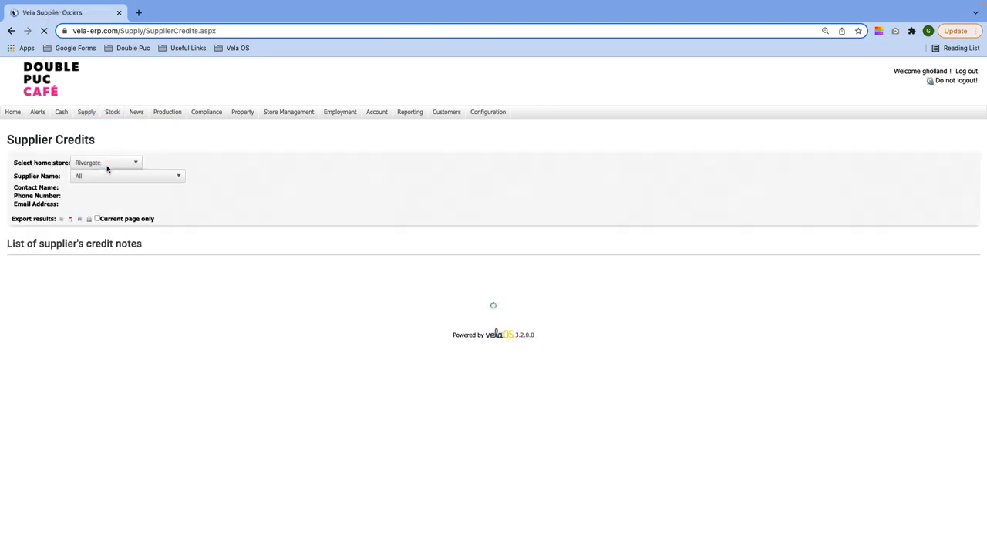
{"action": "left_click", "coordinate": [92, 176]}
{"action": "scroll", "coordinate": [93, 201], "scroll_direction": "up", "scroll_amount": 1}
{"action": "scroll", "coordinate": [94, 203], "scroll_direction": "down", "scroll_amount": 5}
{"action": "left_click", "coordinate": [94, 202]}
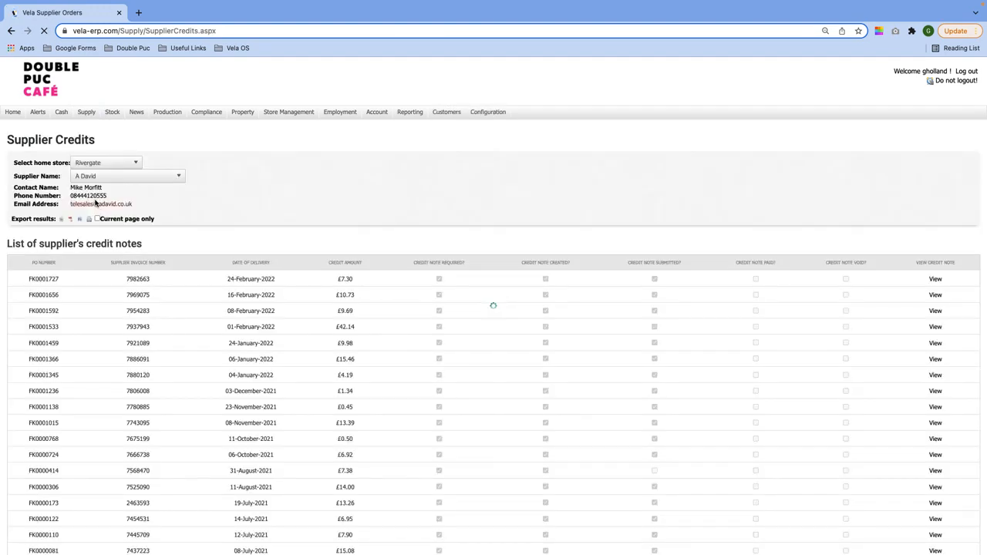
{"action": "scroll", "coordinate": [483, 269], "scroll_direction": "down", "scroll_amount": 2}
{"action": "scroll", "coordinate": [330, 246], "scroll_direction": "up", "scroll_amount": 2}
- Open the supplier produce list and search for products named "coconut" across all suppliers and categories
{"action": "mouse_move", "coordinate": [78, 115]}
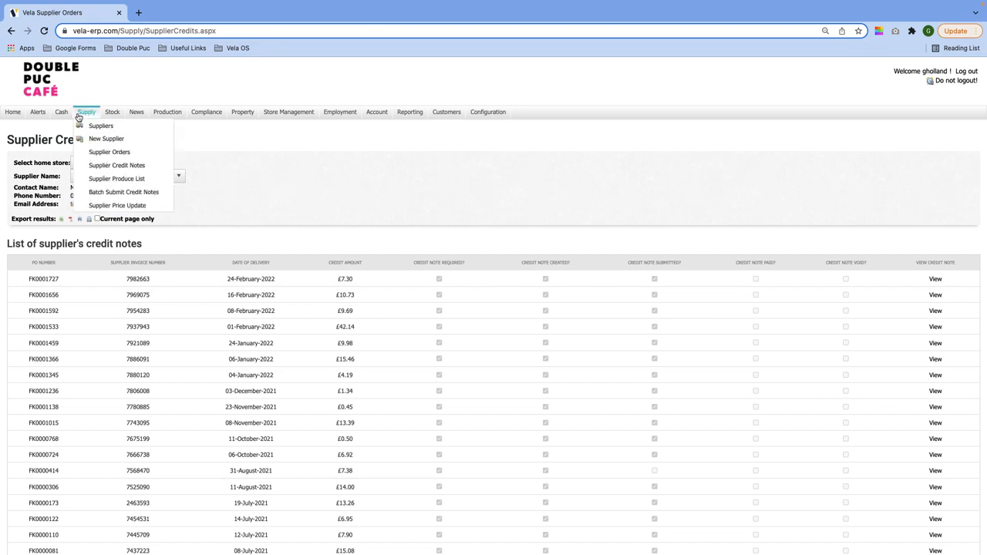
{"action": "left_click", "coordinate": [100, 179]}
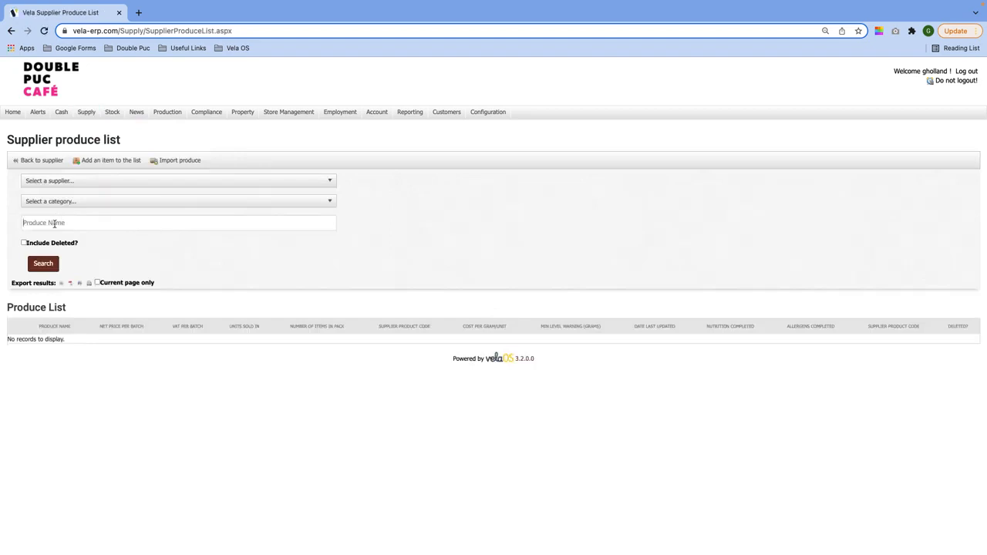
{"action": "left_click", "coordinate": [54, 224]}
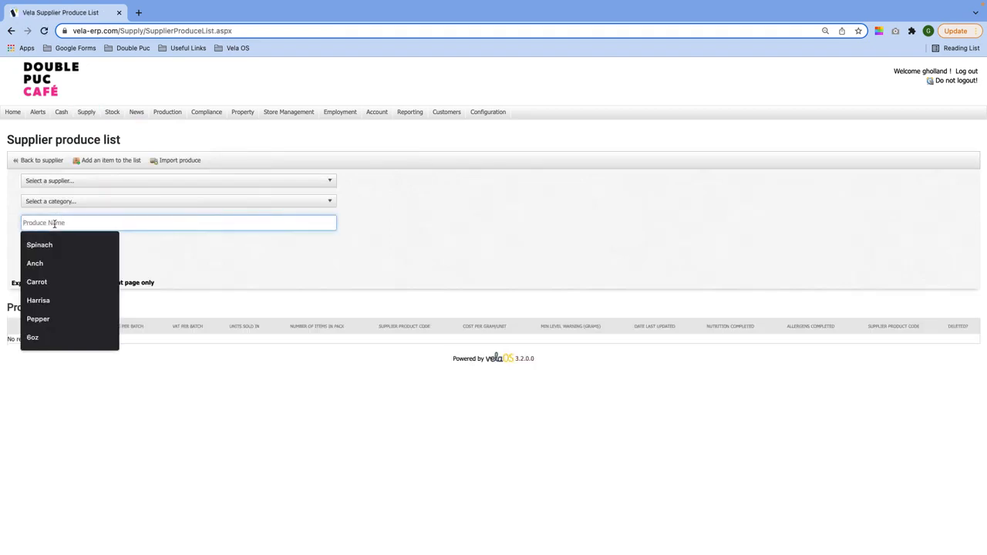
{"action": "left_click", "coordinate": [84, 112]}
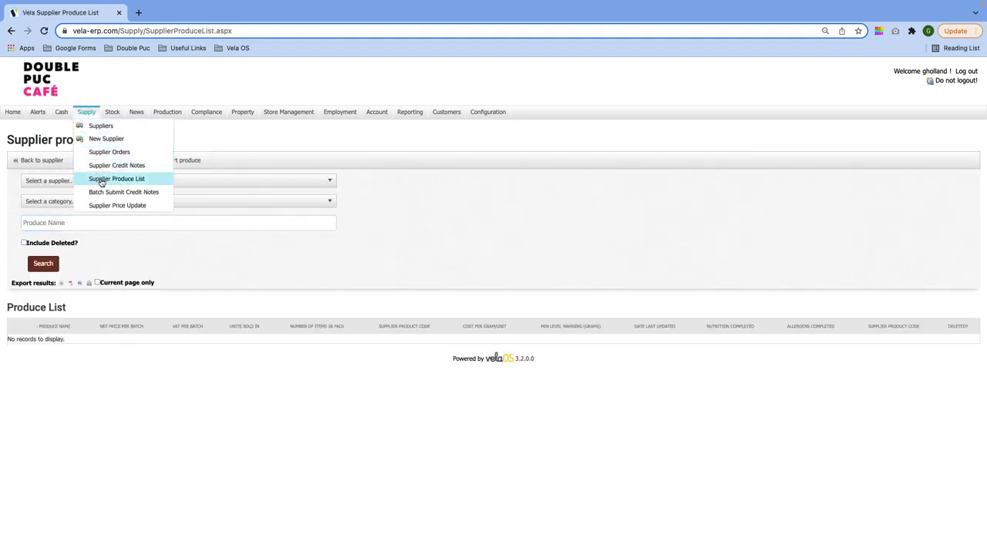
{"action": "left_click", "coordinate": [39, 222]}
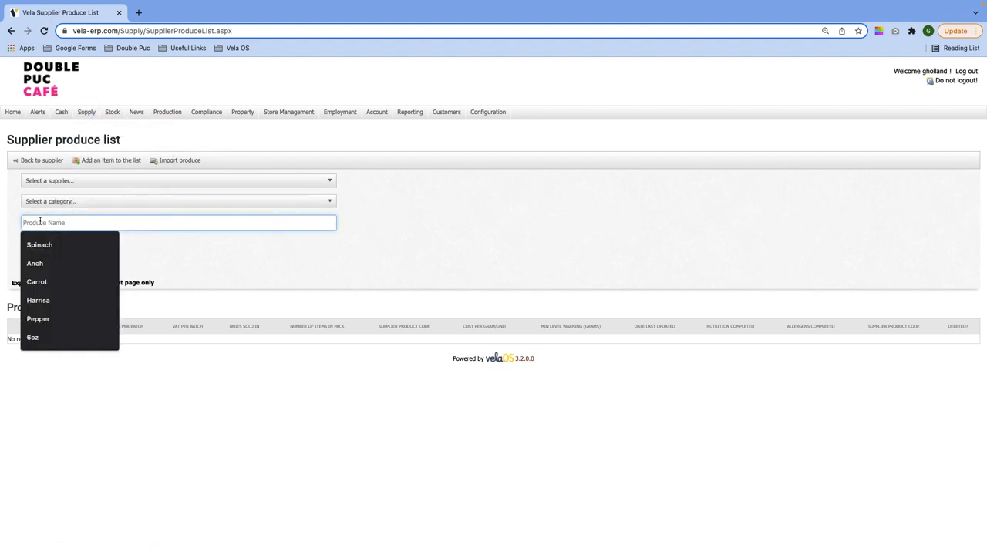
{"action": "type", "text": "coconut"}
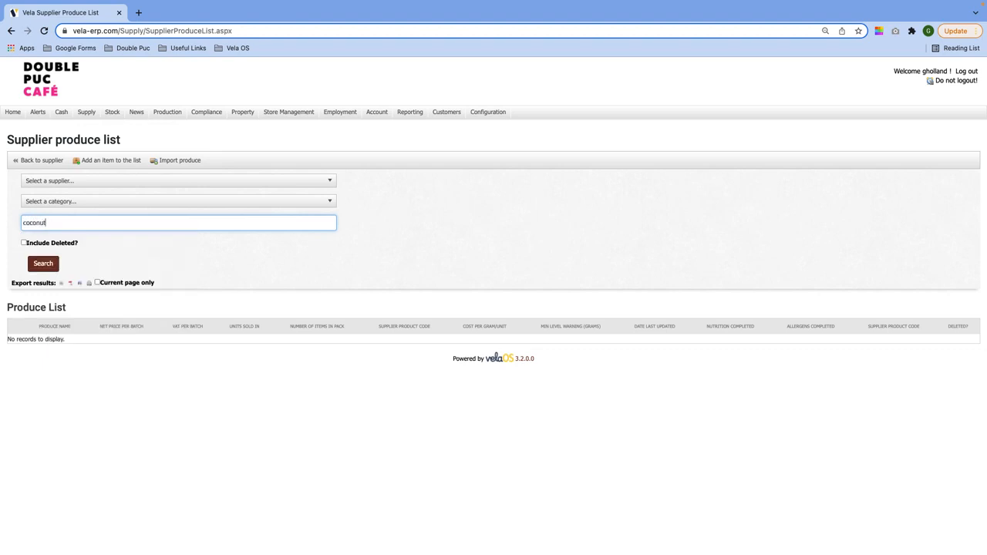
{"action": "left_click", "coordinate": [39, 261]}
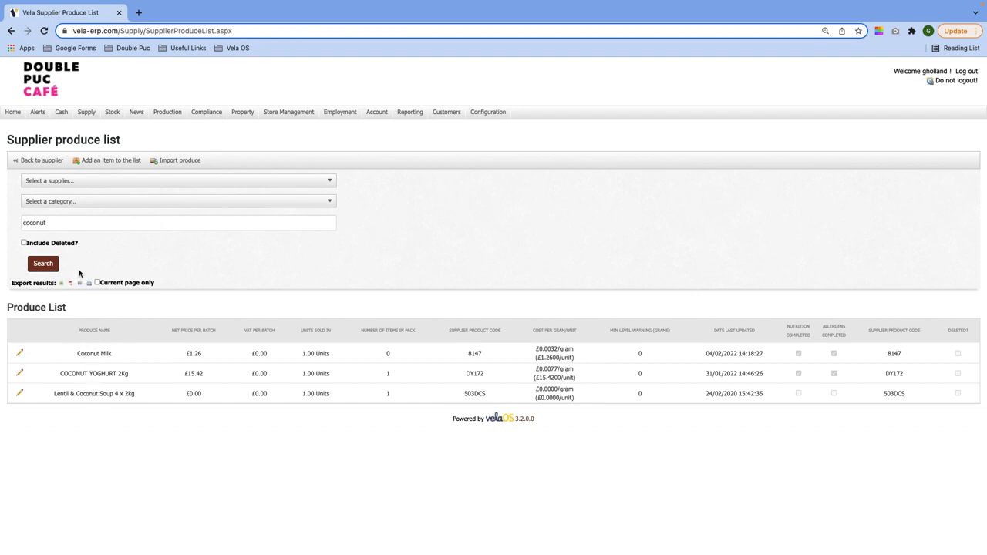
{"action": "mouse_move", "coordinate": [88, 112]}
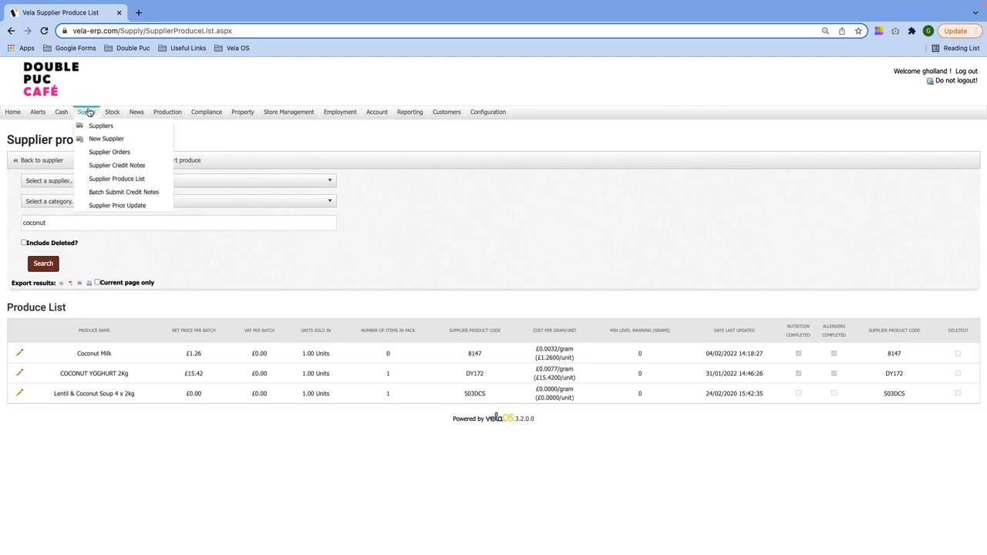
{"action": "left_click", "coordinate": [116, 206]}
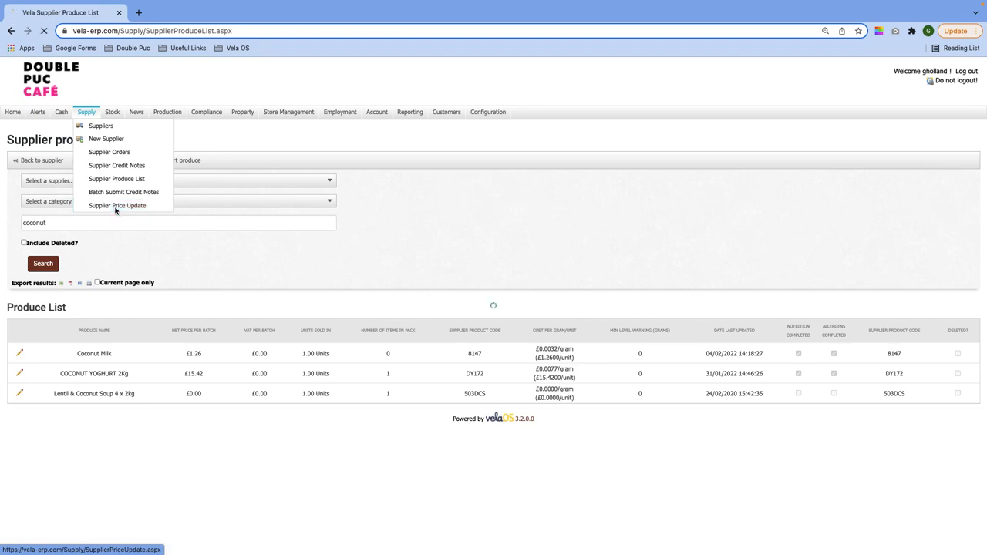
{"action": "left_click", "coordinate": [142, 181]}
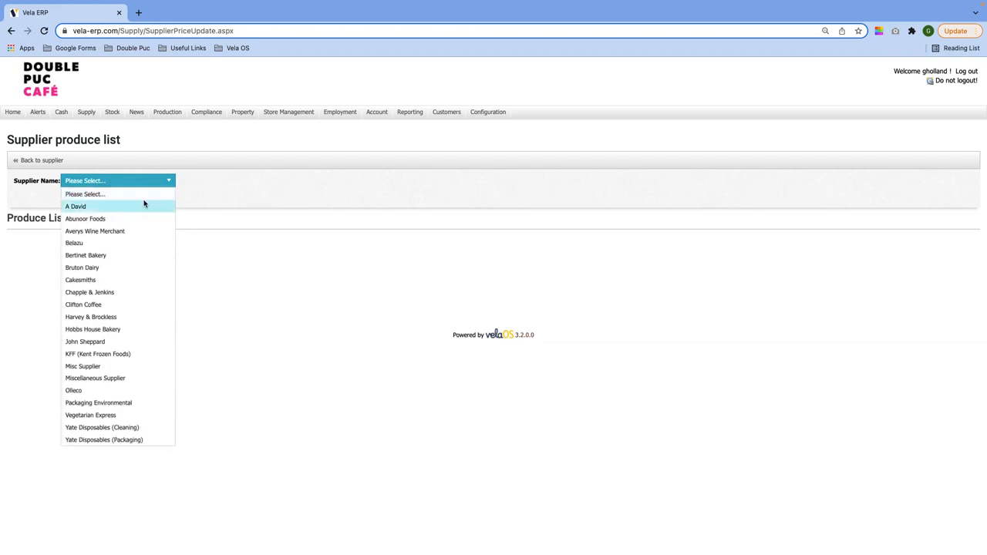
{"action": "left_click", "coordinate": [143, 205]}
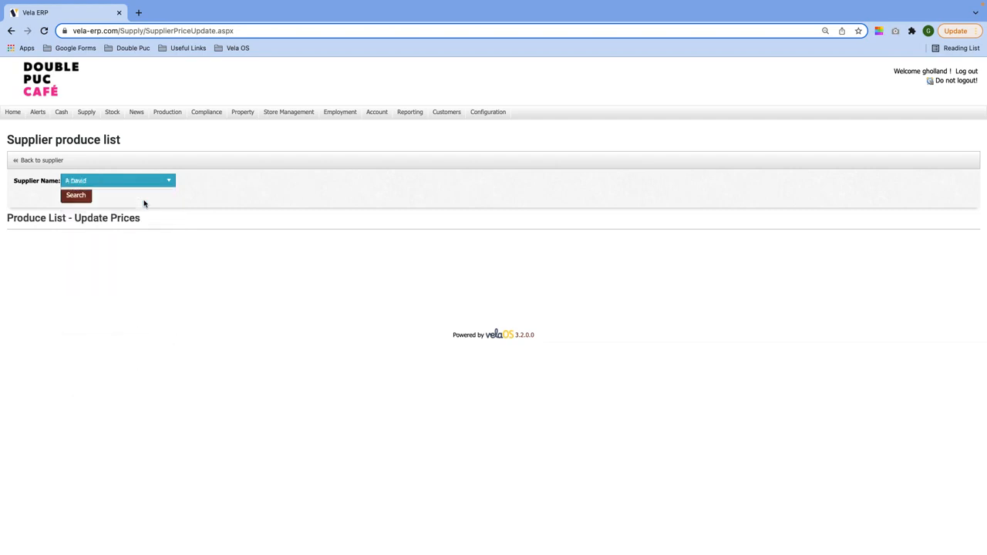
{"action": "left_click", "coordinate": [78, 196]}
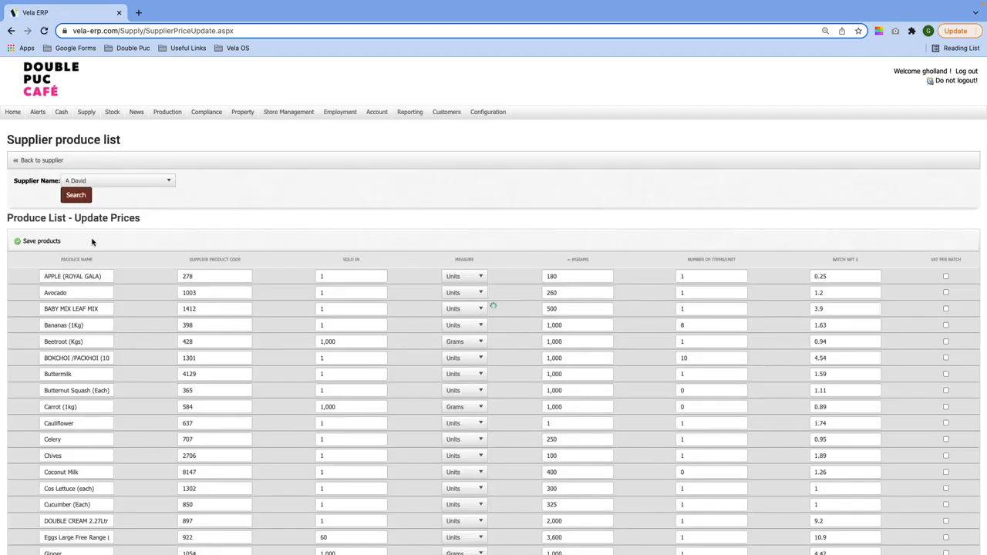
- Set the net batch price of APPLE (ROYAL GALA) to 0.3 and of Avocado to 1.3
{"action": "double_click", "coordinate": [840, 276]}
{"action": "type", "text": "0"}
{"action": "key", "text": "Tab"}
{"action": "key", "text": "Tab"}
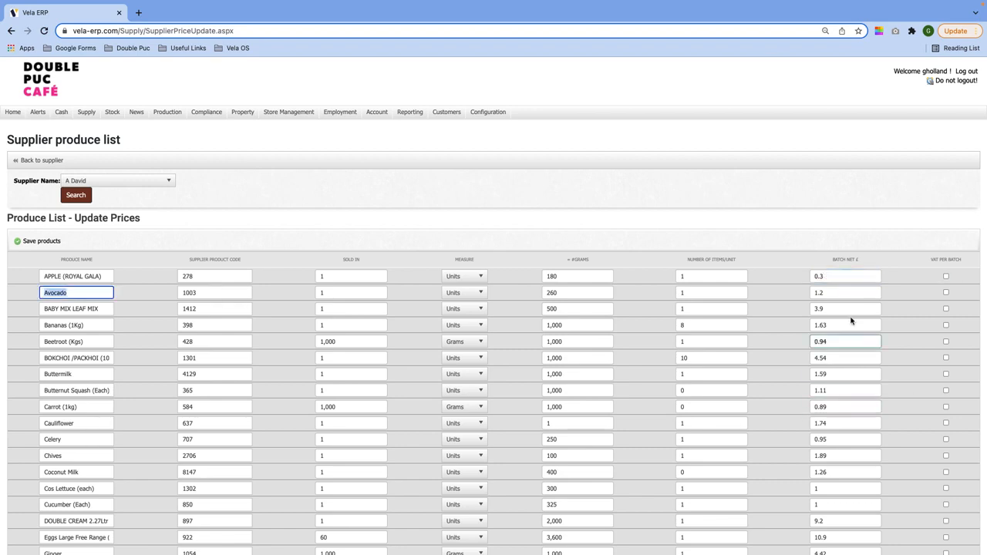
{"action": "double_click", "coordinate": [838, 293]}
{"action": "type", "text": "1.3"}
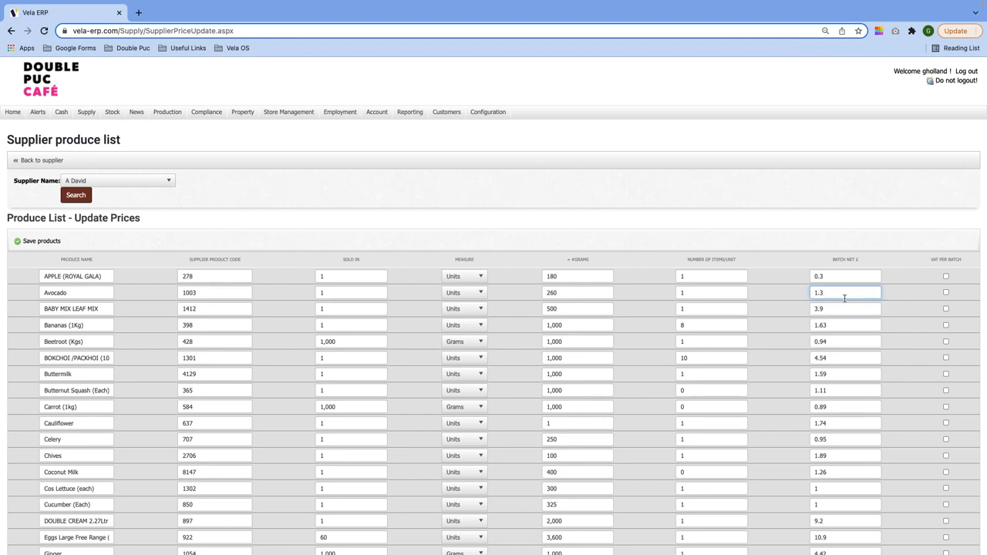
- Restore the net batch prices to 0.25 for APPLE (ROYAL GALA) and 1.2 for Avocado, and save the products
{"action": "double_click", "coordinate": [843, 272]}
{"action": "key", "text": "Right"}
{"action": "left_click", "coordinate": [819, 229]}
{"action": "left_click", "coordinate": [32, 242]}
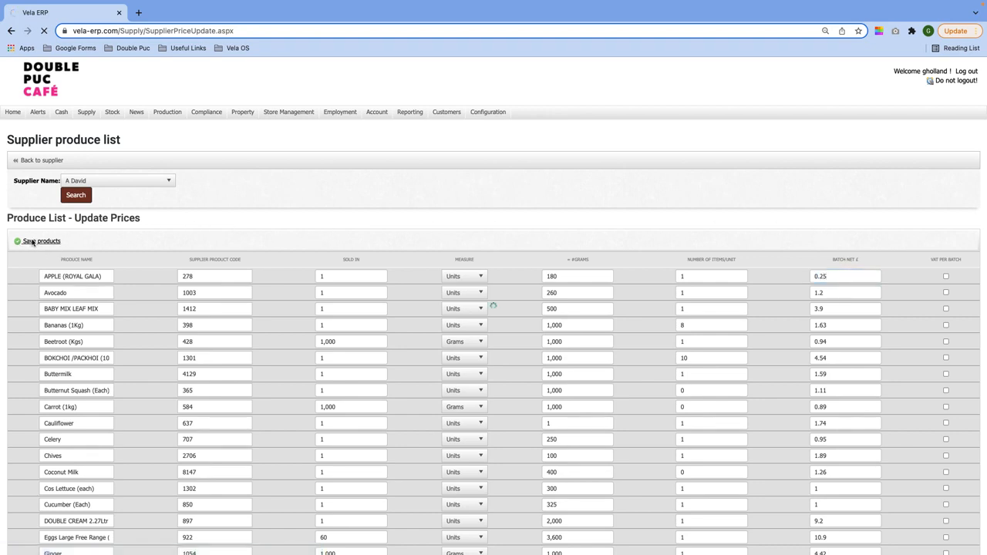